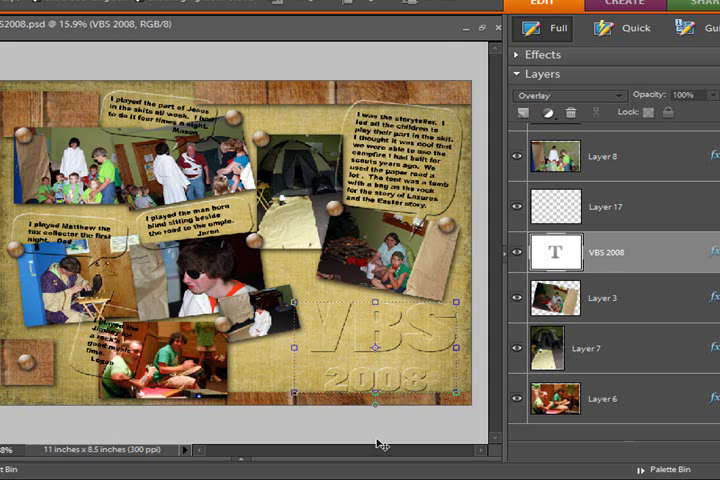
Select Layer 8, then the tan full-page background paper, Layer 9, in the Layers panel
click(636, 155)
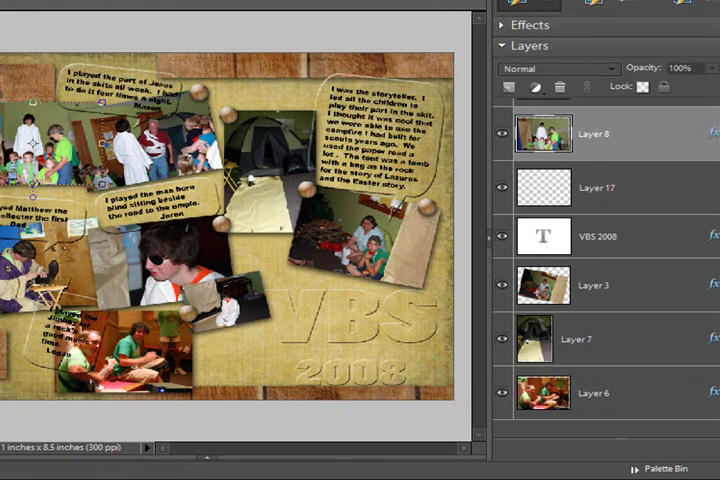
scroll(610, 260, down, 5)
click(650, 400)
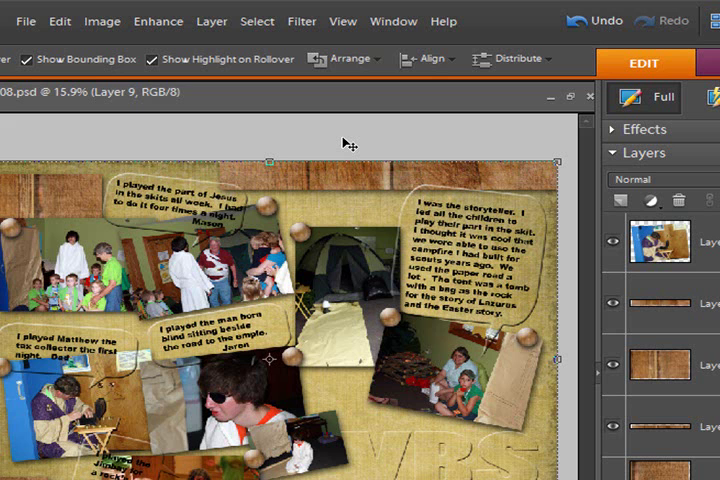
Deselect the active layer and Shape 2 by clicking empty space outside the canvas with the Move tool
click(349, 143)
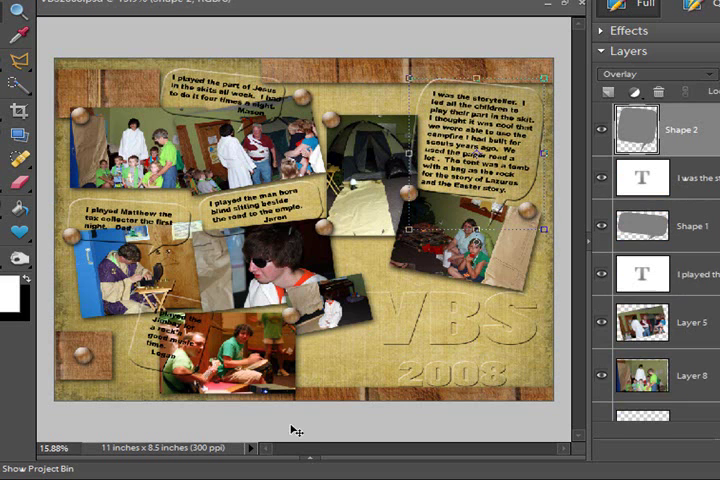
click(296, 425)
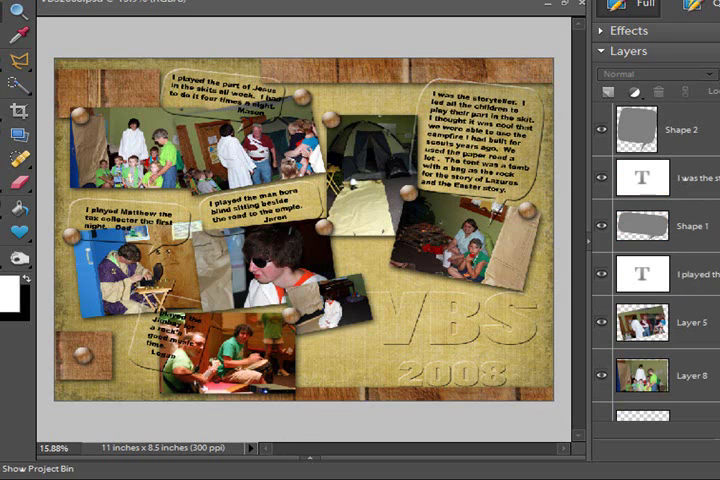